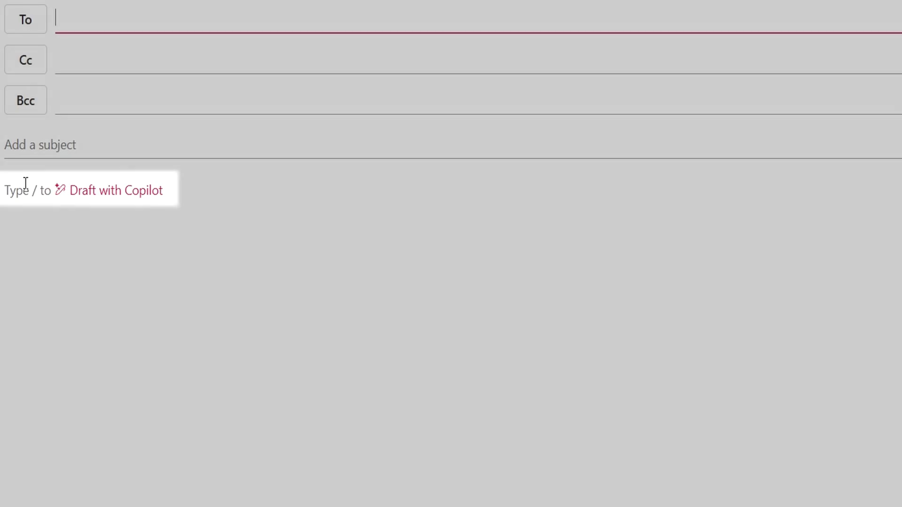
Generate a Copilot email draft chasing a colleague for the ABC Ltd proposal, needed by Friday or the deal will be lost.
click(25, 183)
text(/)
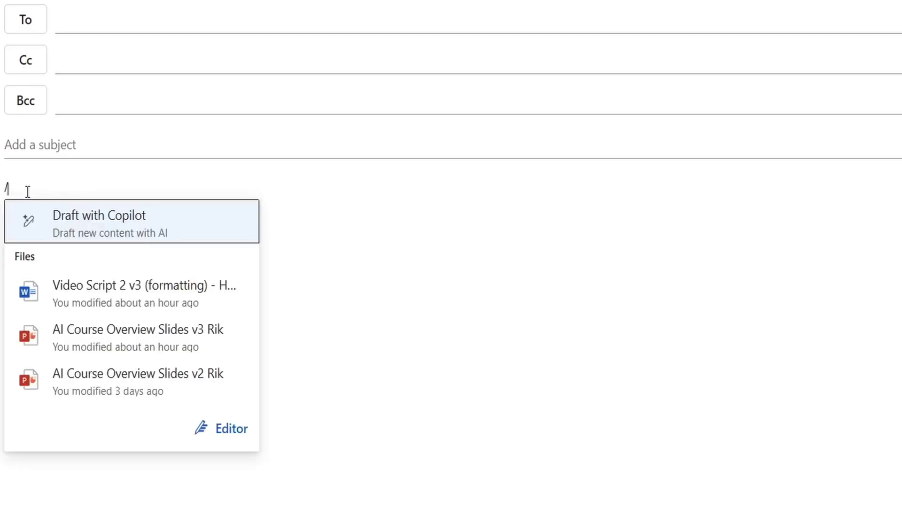
click(125, 222)
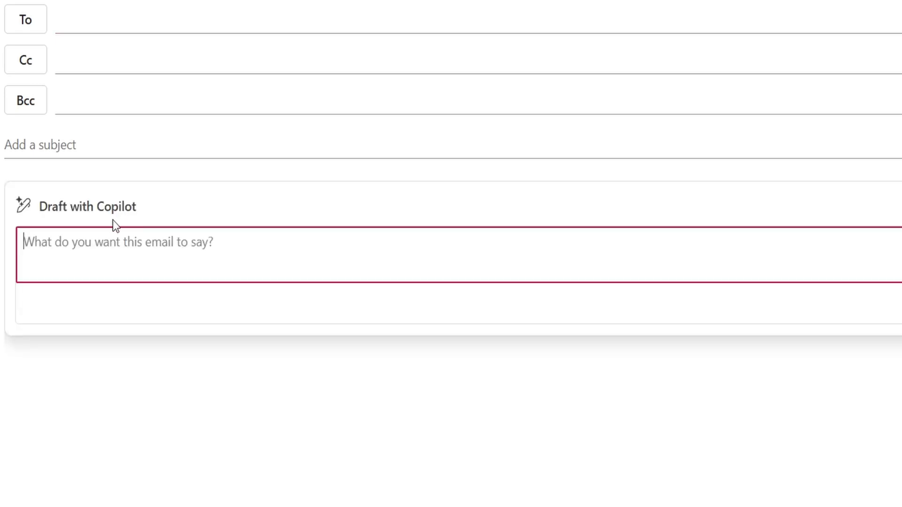
text(I need)
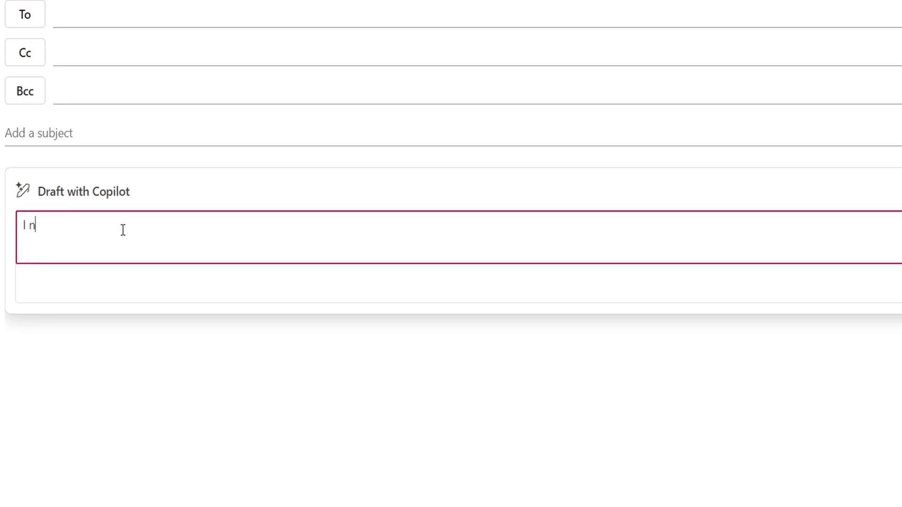
text( you to chase)
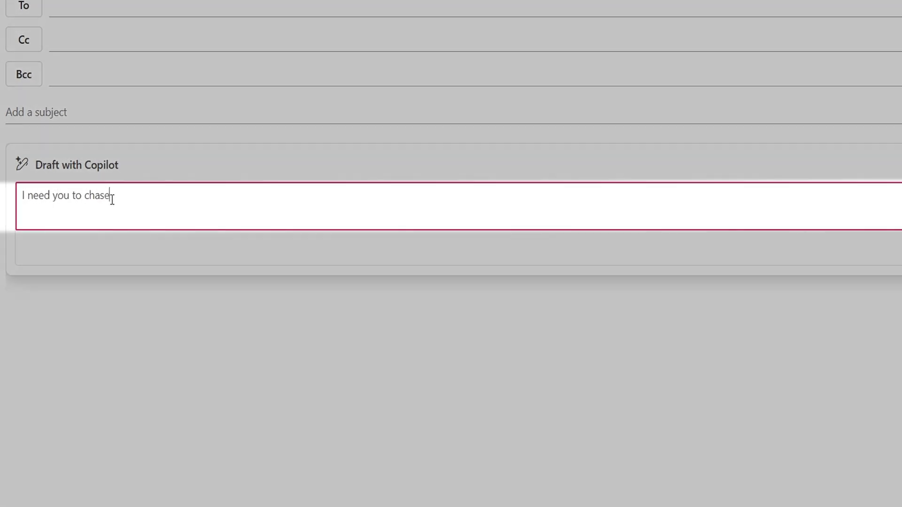
text( up a proposal for ABC)
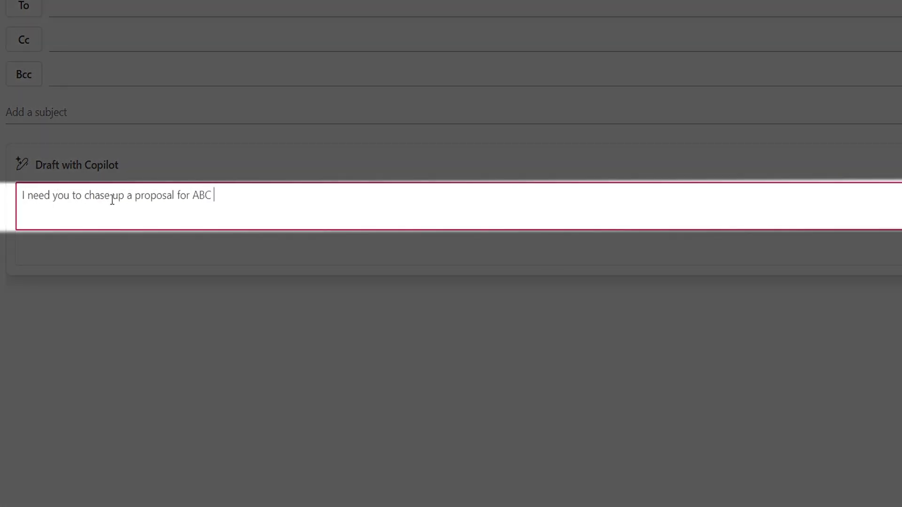
text( Ltd to my colleague John Smith, that it needs to be completed by Friday, otherwise we'll lose the deal.)
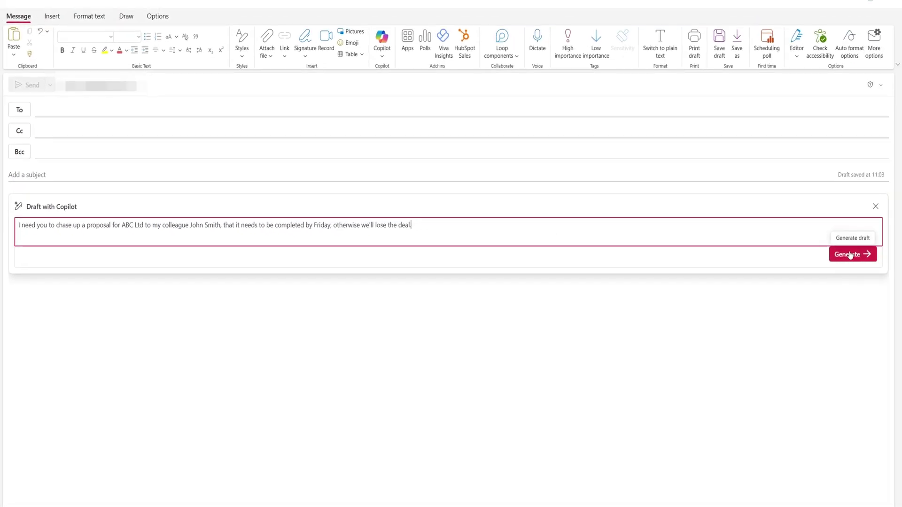
click(850, 256)
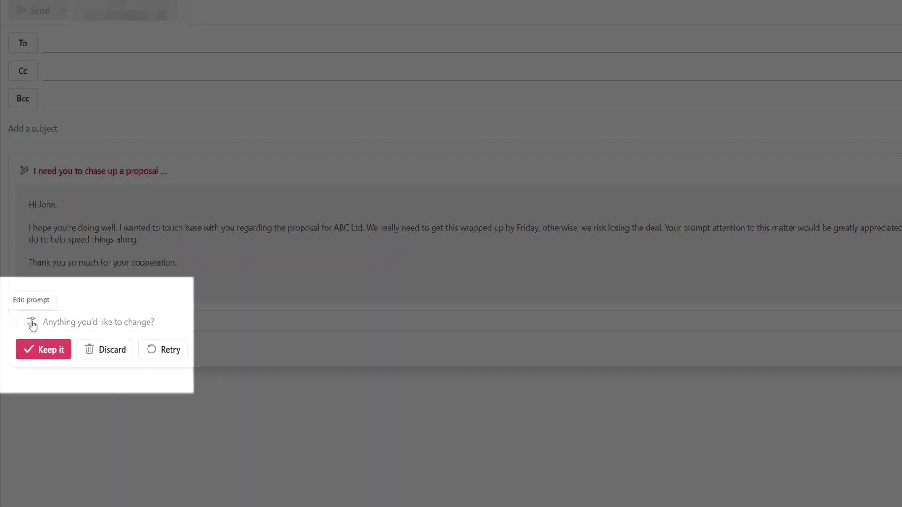
Have Copilot make the generated proposal email longer and keep the new draft.
click(31, 323)
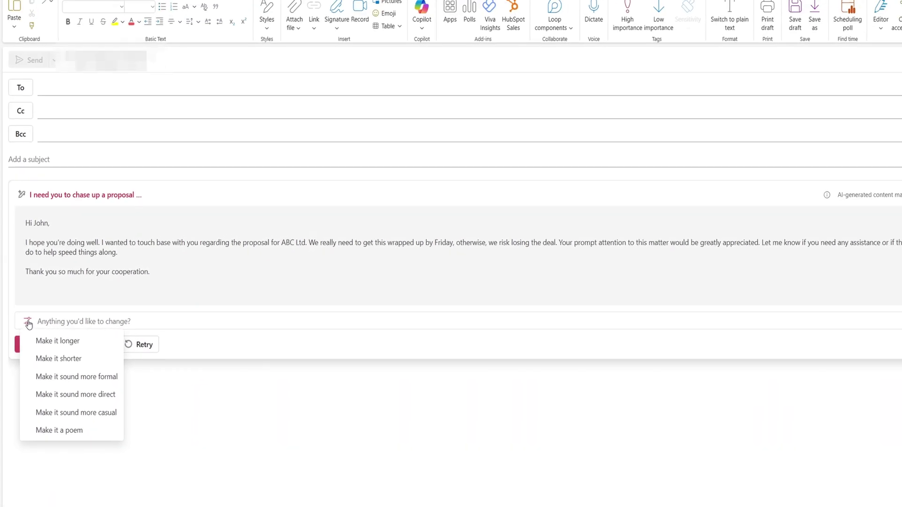
click(28, 323)
click(28, 322)
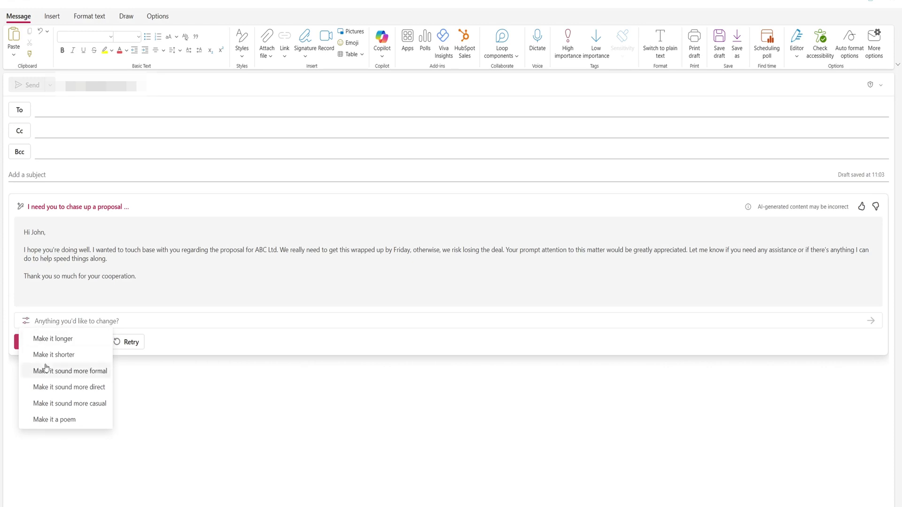
click(53, 339)
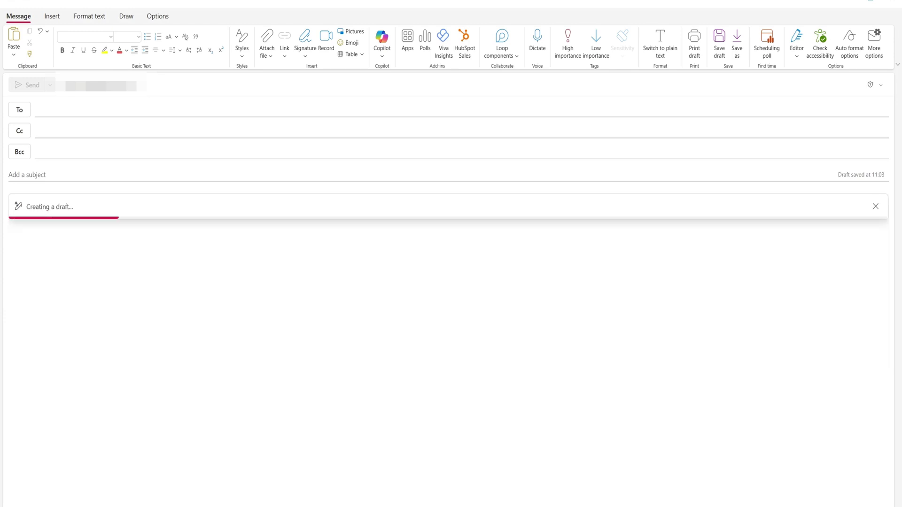
click(36, 342)
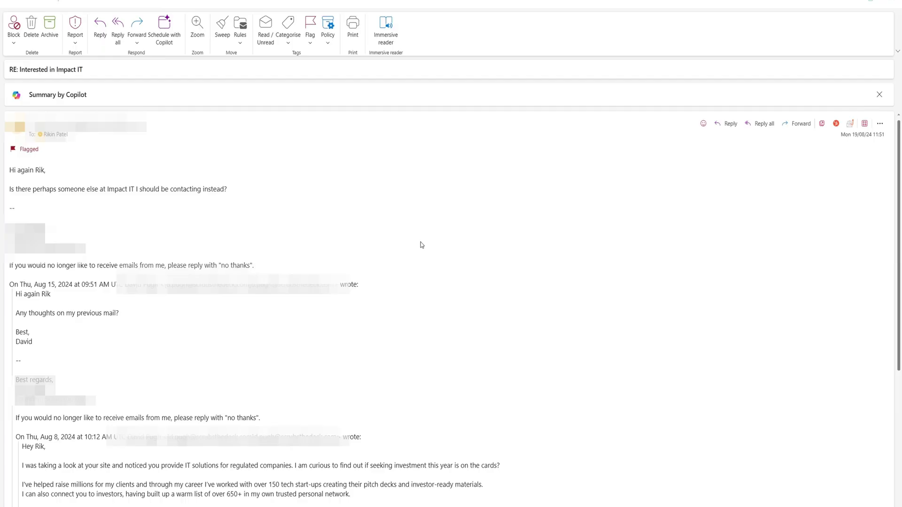
Reply all to "Interested in Impact IT" with a short, polite Copilot-drafted refusal that ends further communication and references the sender's earlier emails, and keep the draft.
click(759, 124)
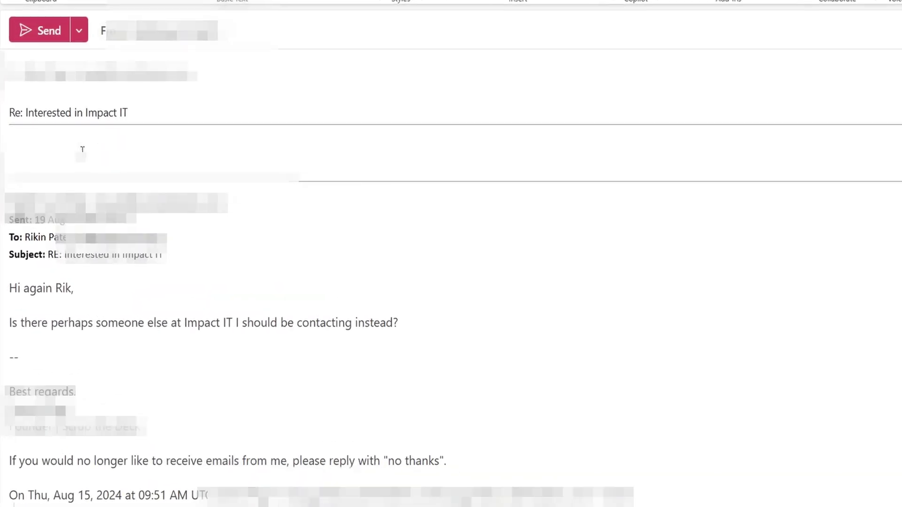
click(83, 149)
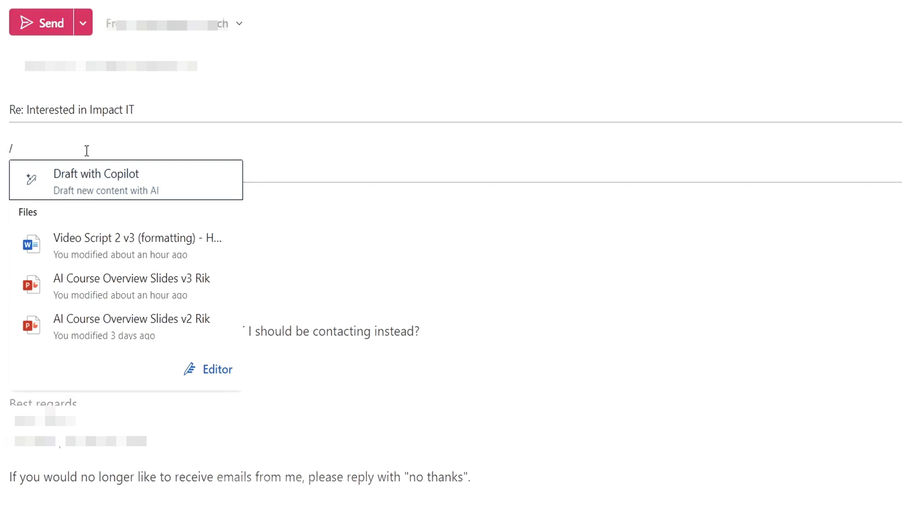
key(Return)
text(I)
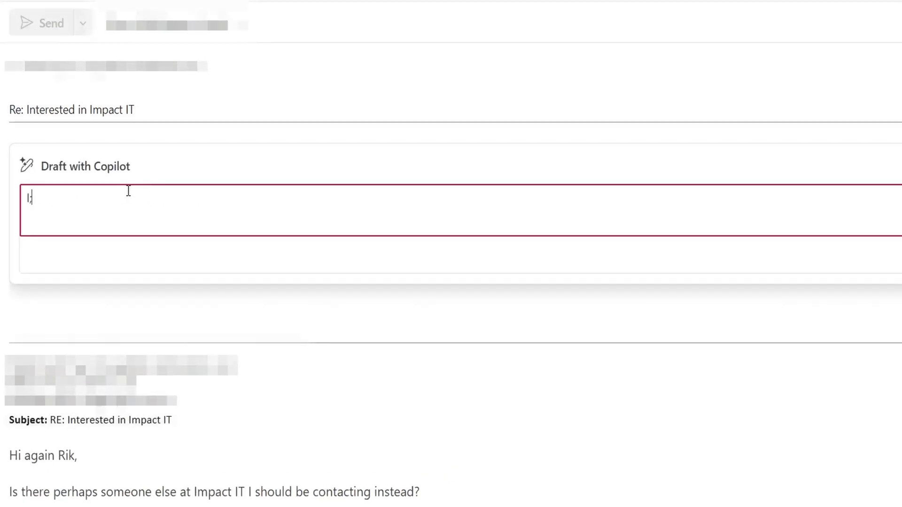
text('m not interested, mak)
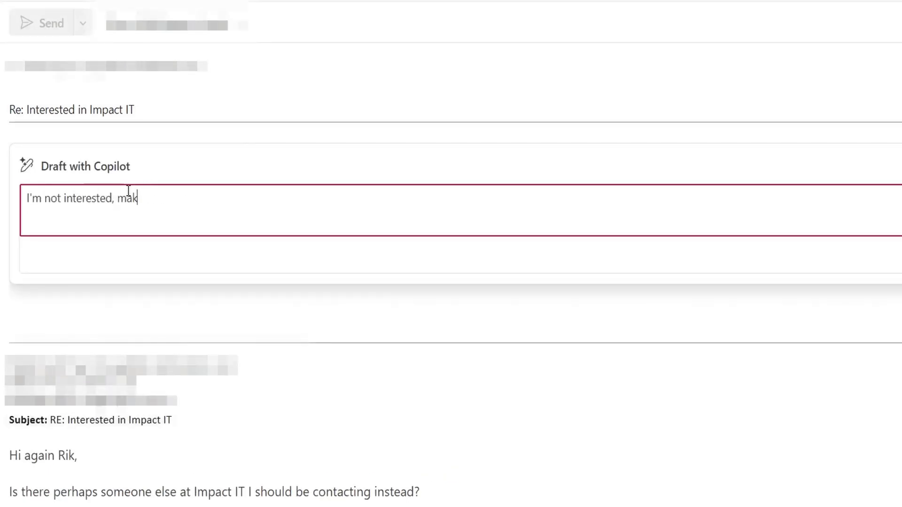
text(e it polite, short and that)
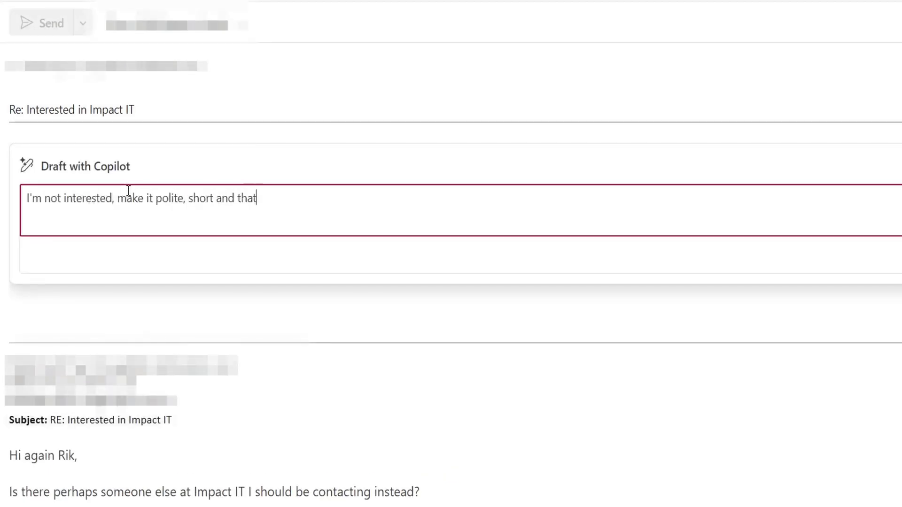
text( I don't wish to communicate on)
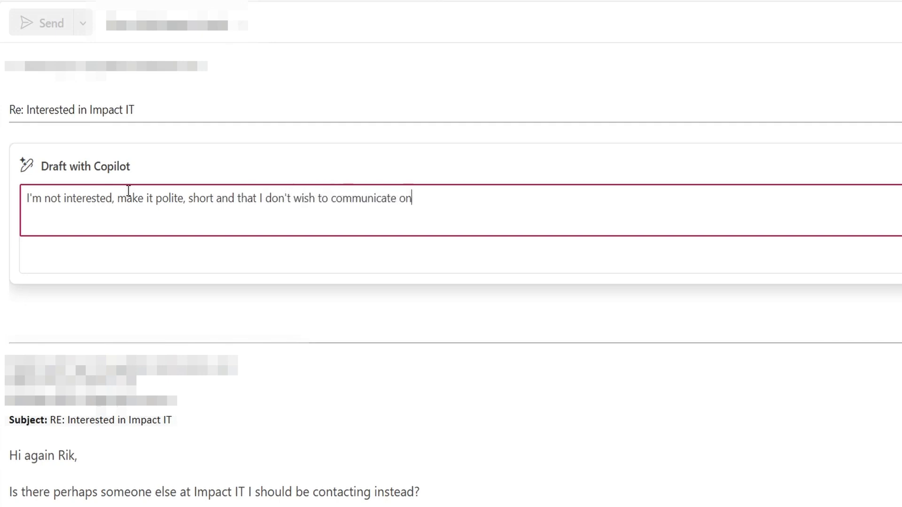
text( this further. Please reference his )
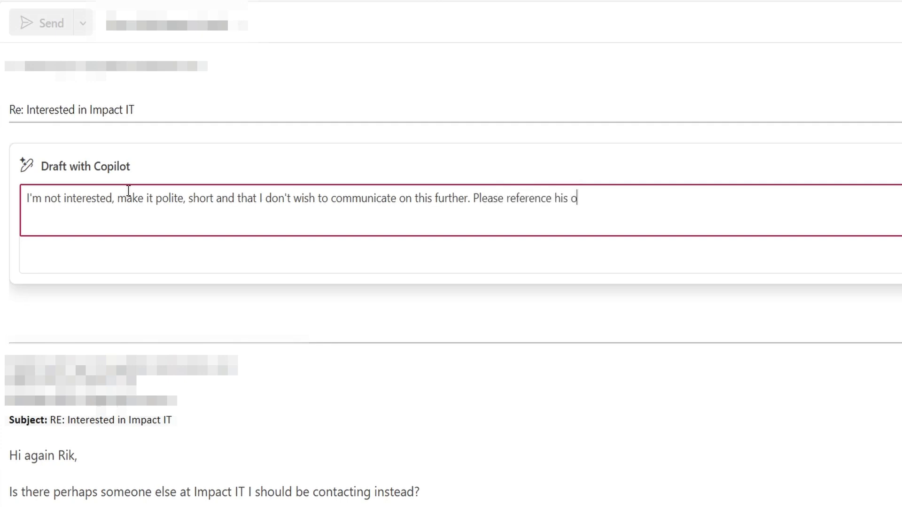
text(earlier emails)
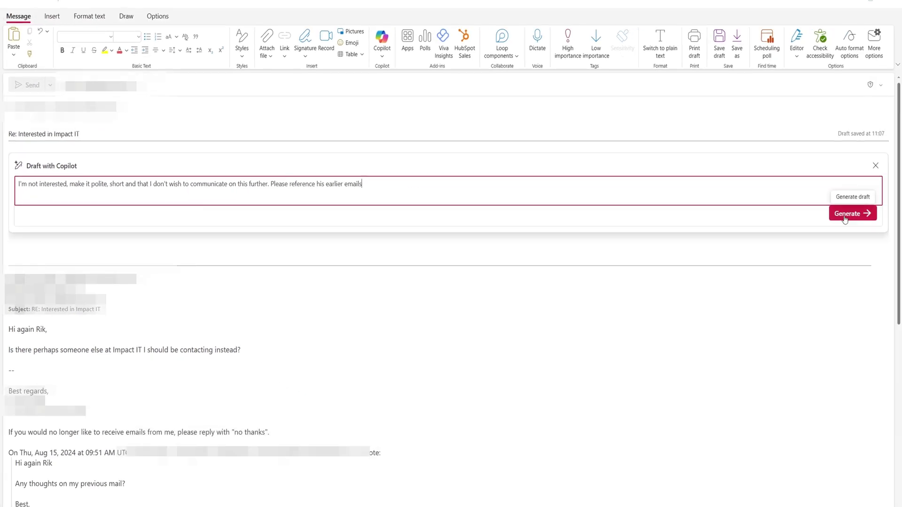
click(845, 214)
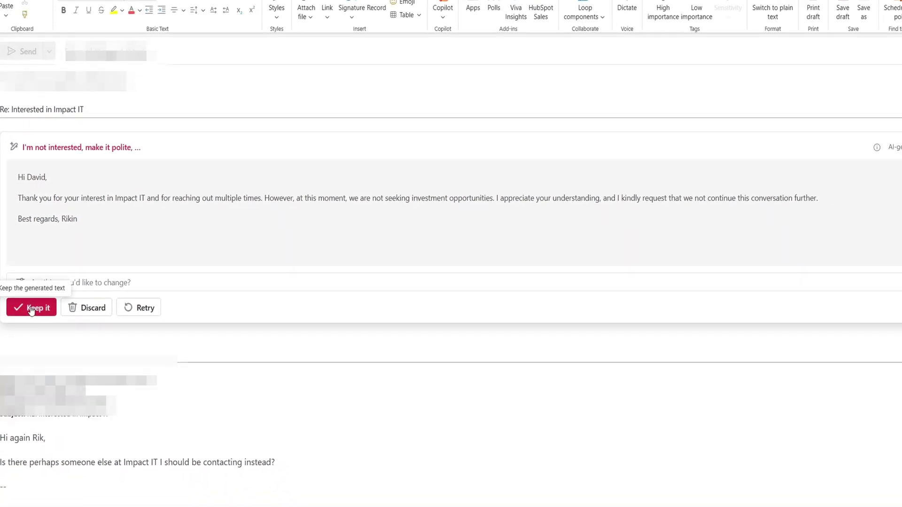
click(30, 312)
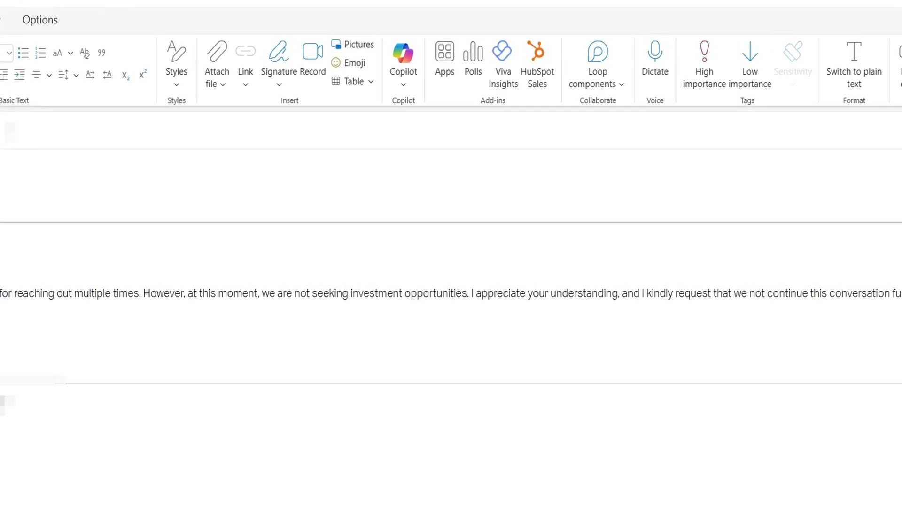
Run Coaching by Copilot on the reply, apply all suggestions and replace the text with the rewrite.
click(403, 77)
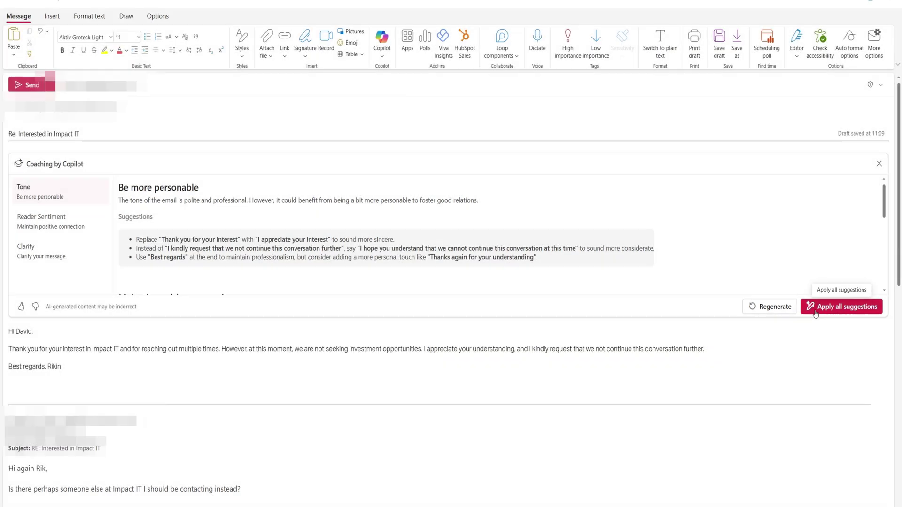
click(816, 310)
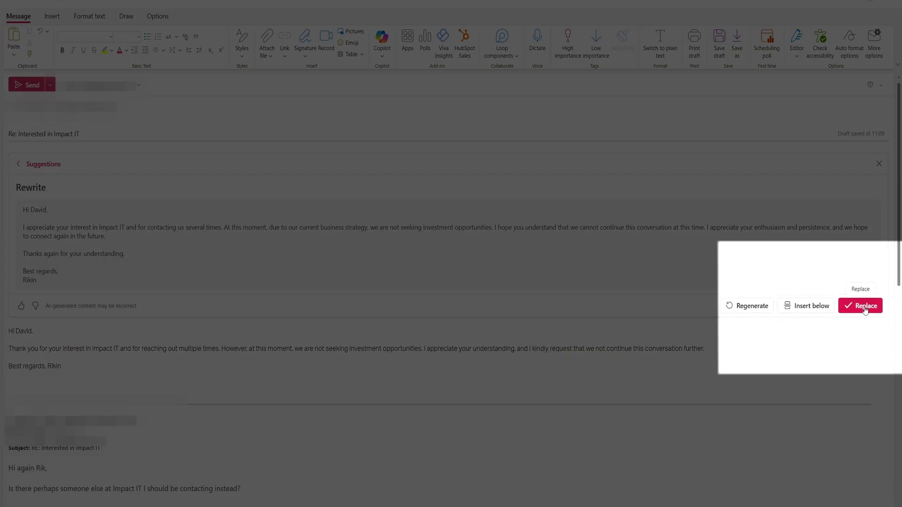
click(865, 306)
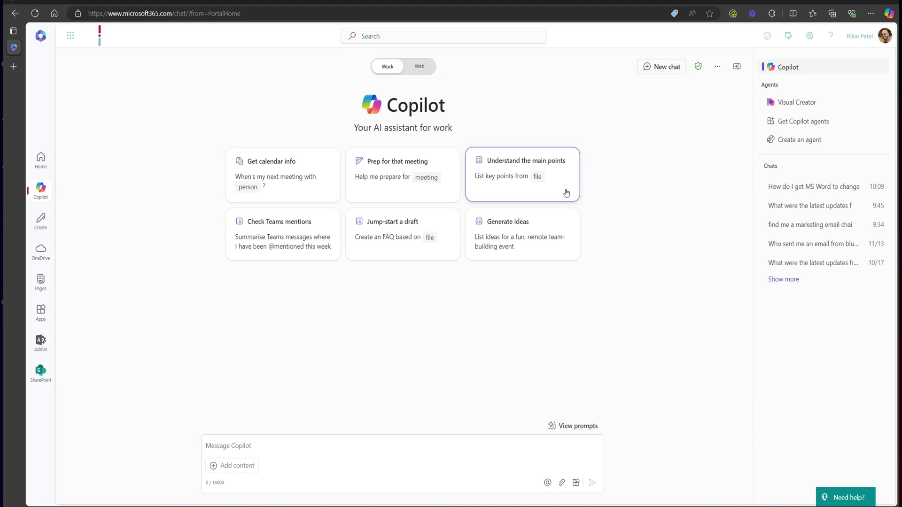
In Microsoft 365 Copilot chat, ask for the latest updates from the named colleague, then ask "What meetings do I have next week?".
click(290, 446)
text(What were the latest)
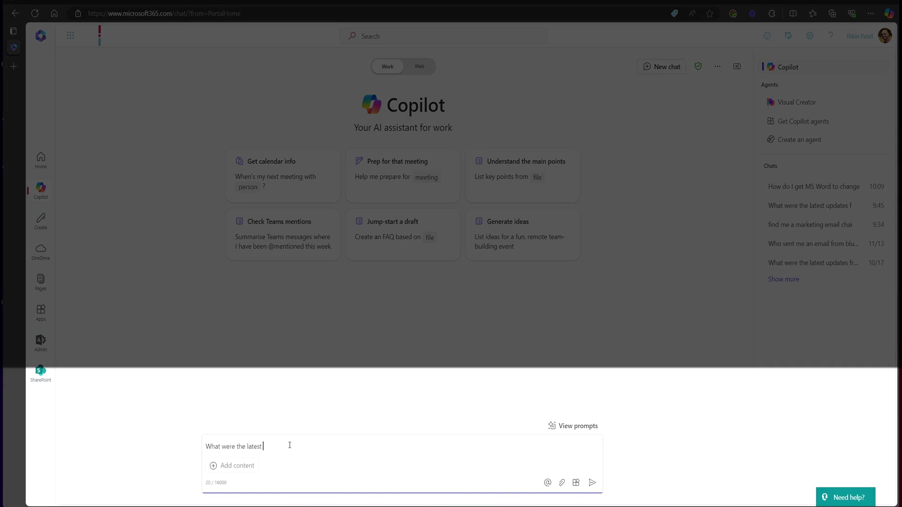
text( updates from Steve?)
key(Return)
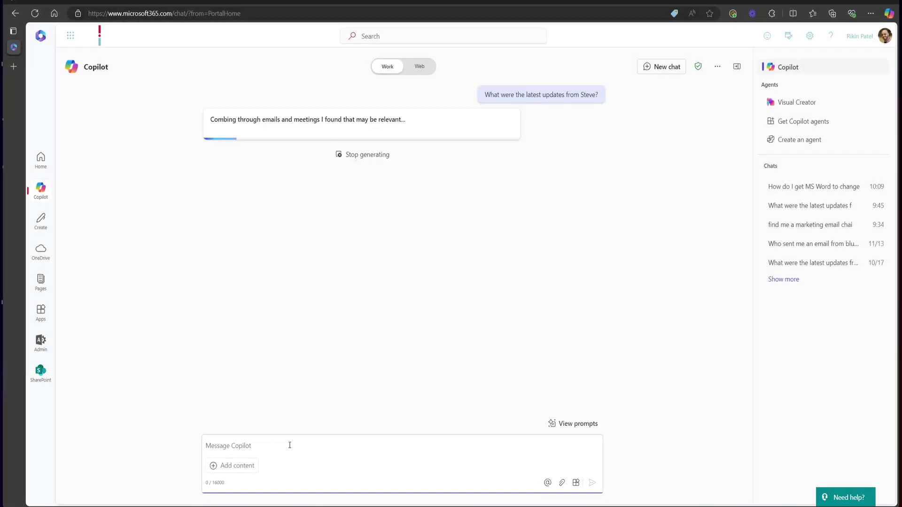
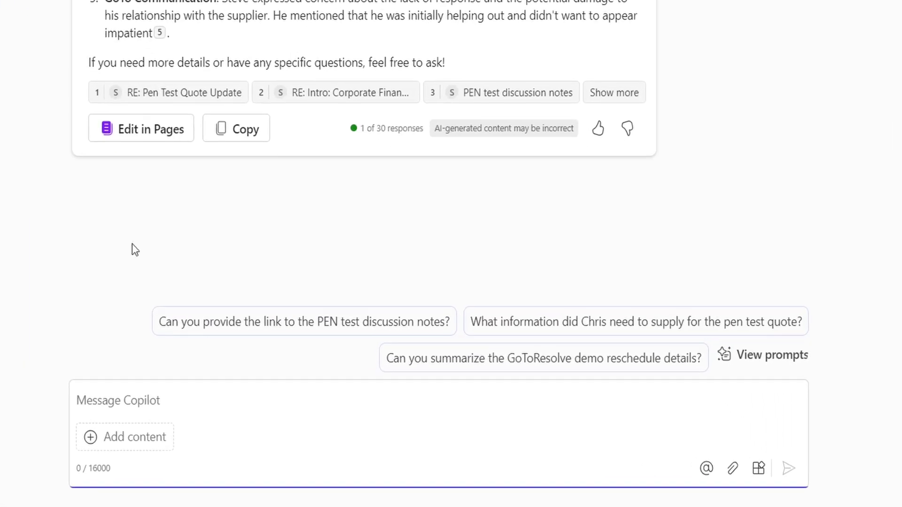
text(Wh)
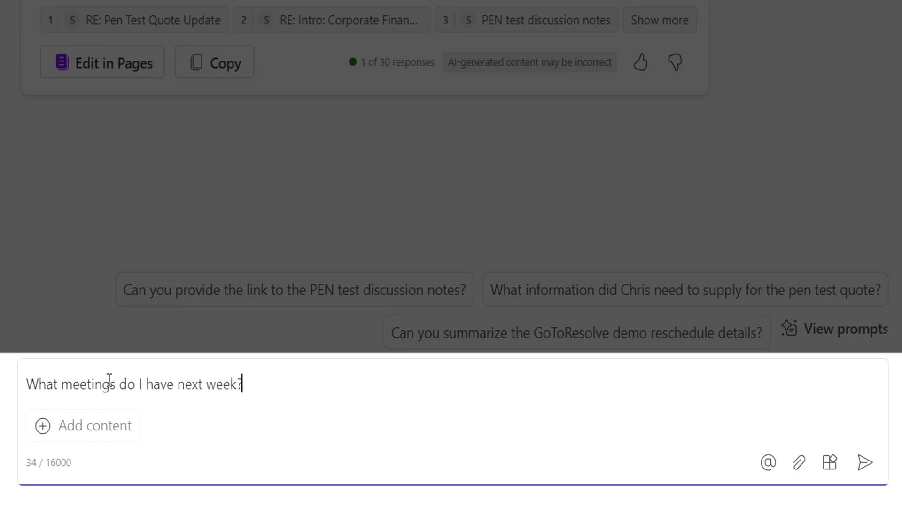
key(Return)
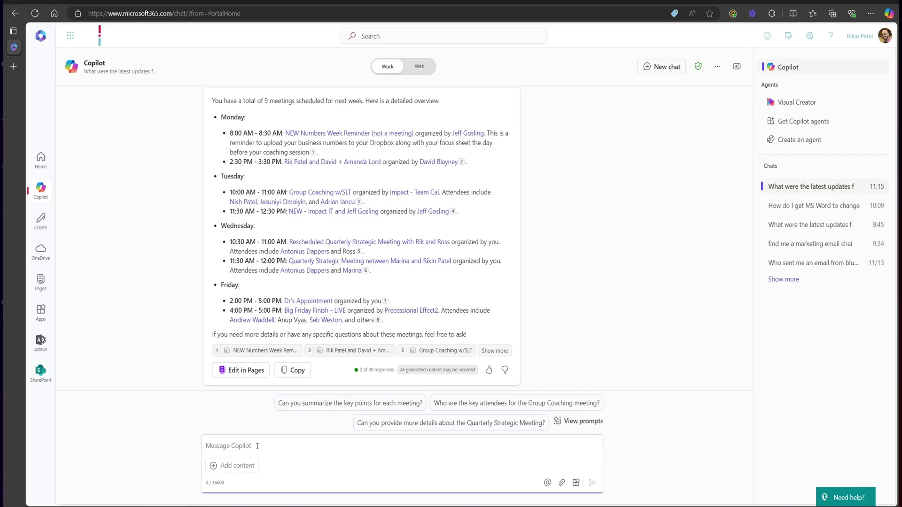
Ask Copilot for the notes from the last SLT coaching session and what to prepare for the next one, and read the answer.
text(ertr)
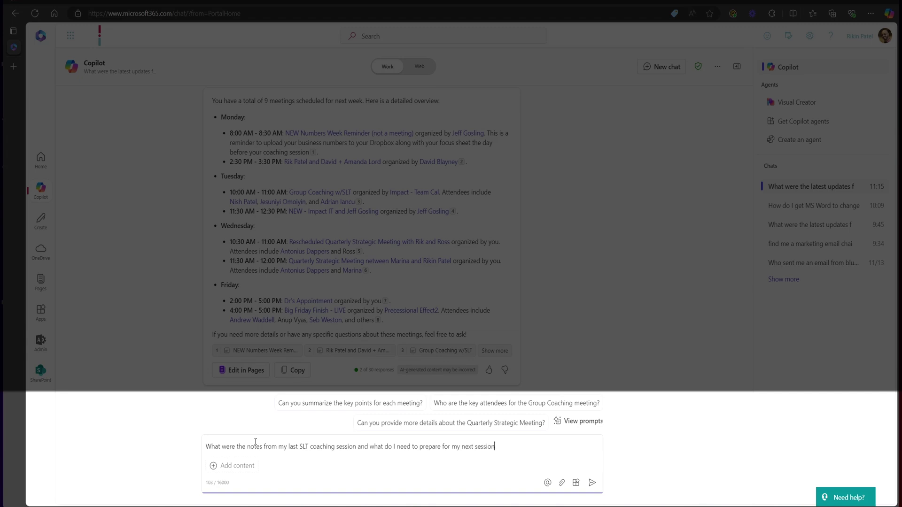
text(?)
key(Return)
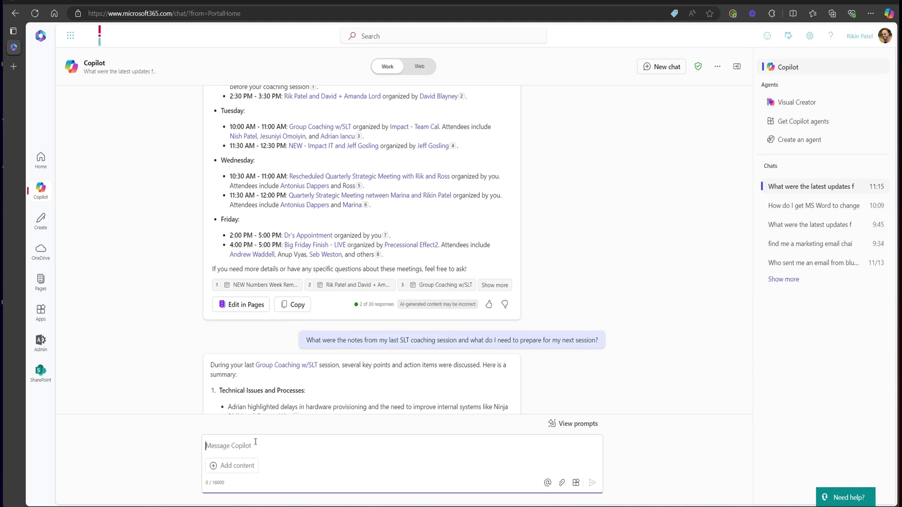
scroll(391, 371, down, 3)
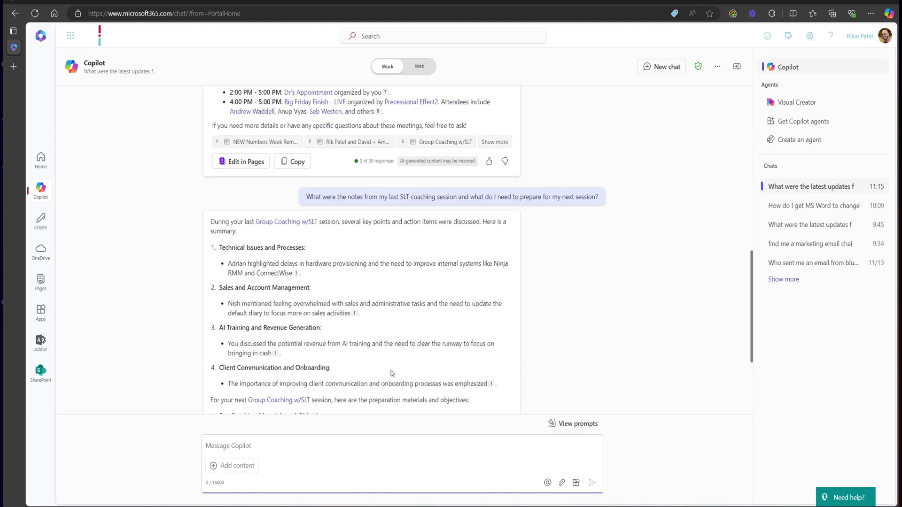
scroll(391, 373, down, 1)
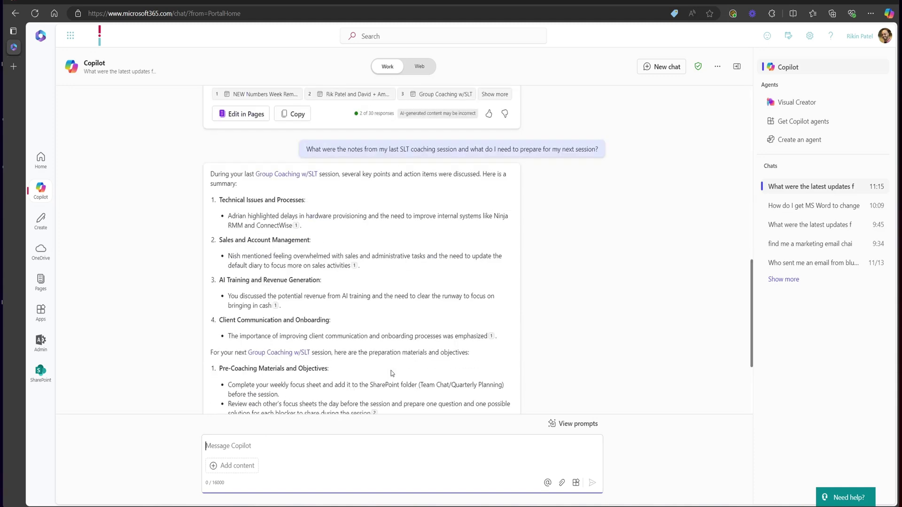